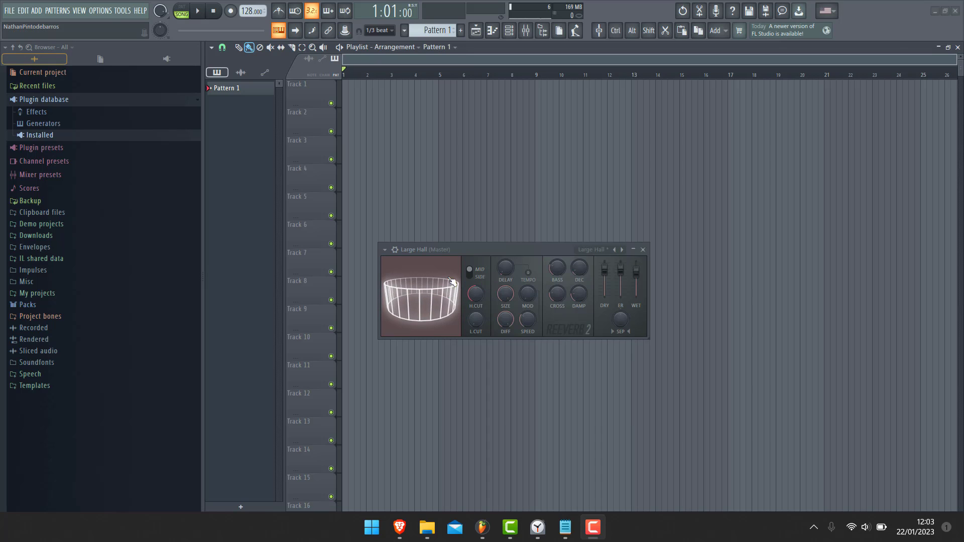
Switch the reverb's input from mid to side and play a test note.
click(468, 249)
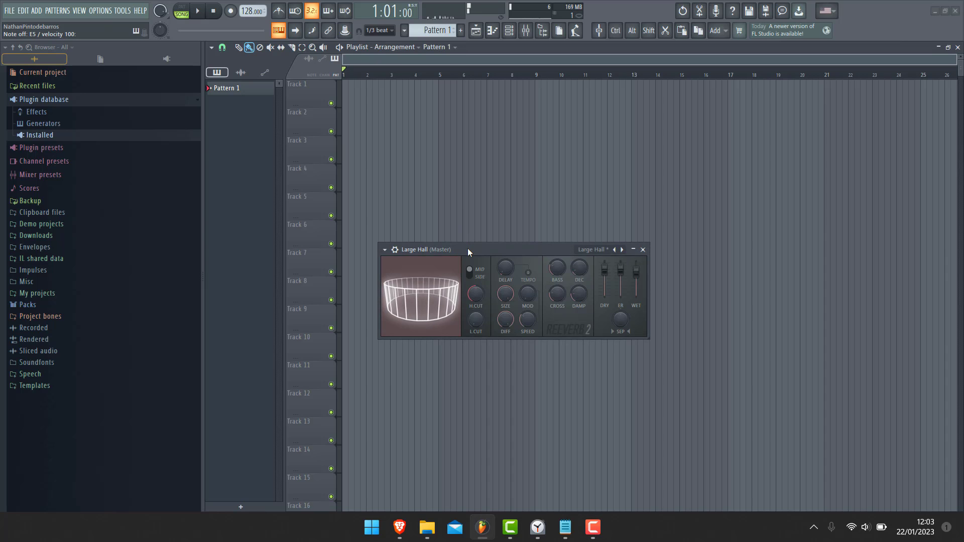
click(480, 280)
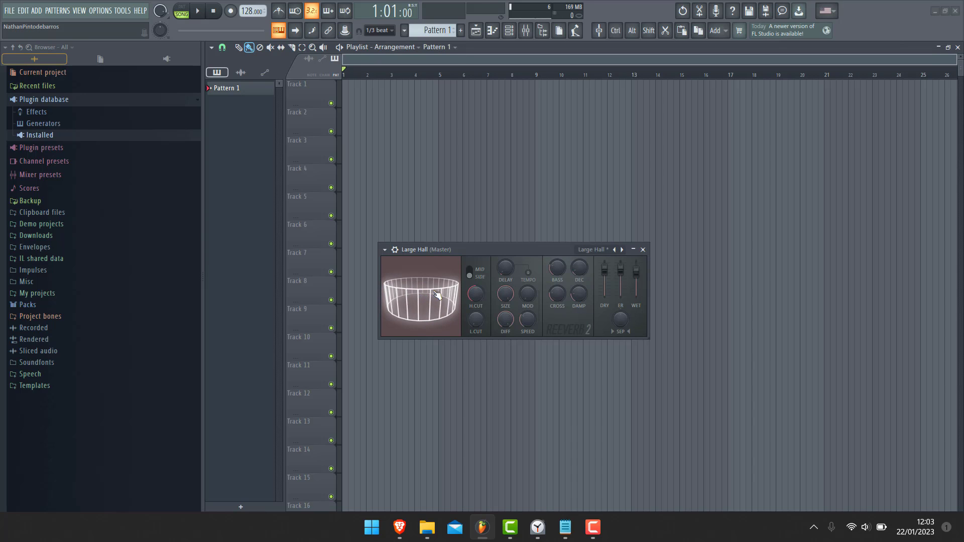
key(c)
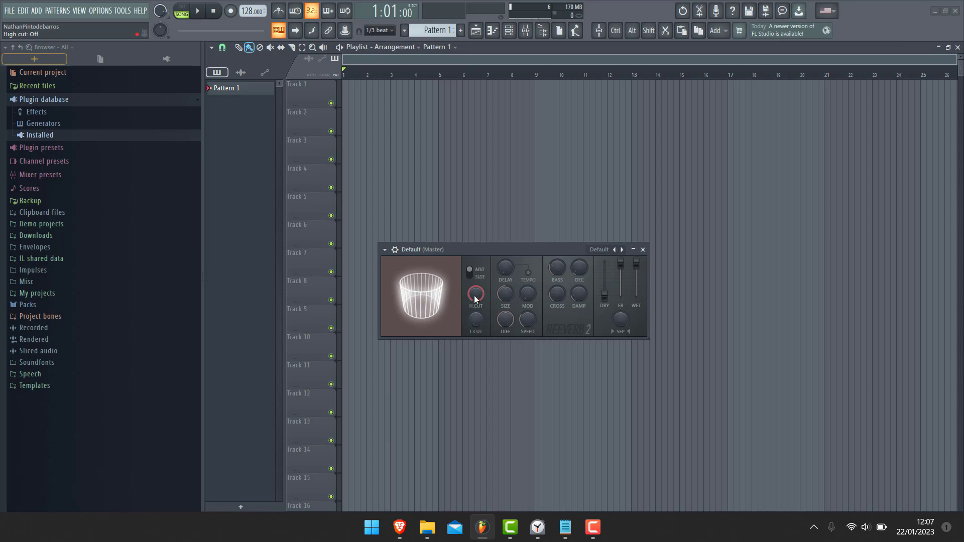
Vary the reverb's high cut and low cut, playing test notes to audition both filters.
drag(475, 295, 476, 303)
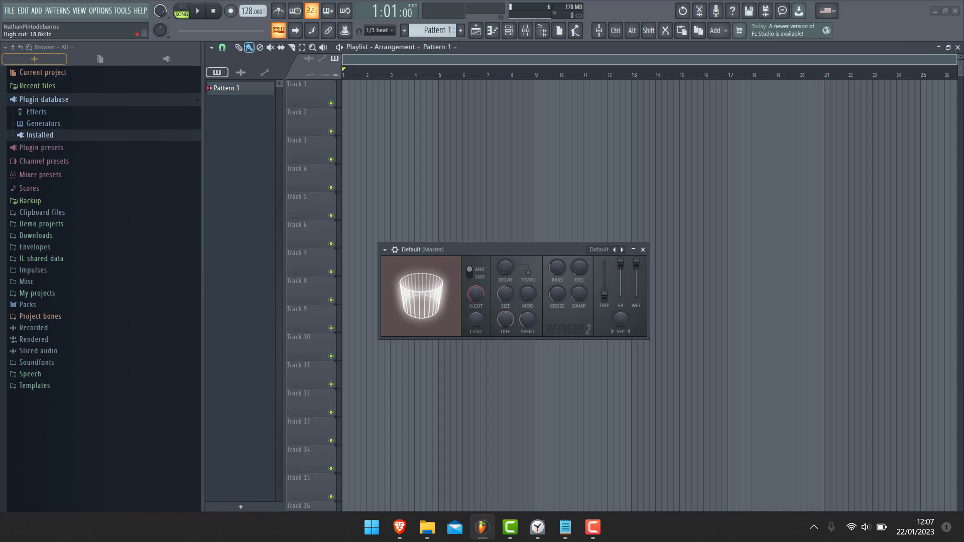
key(c)
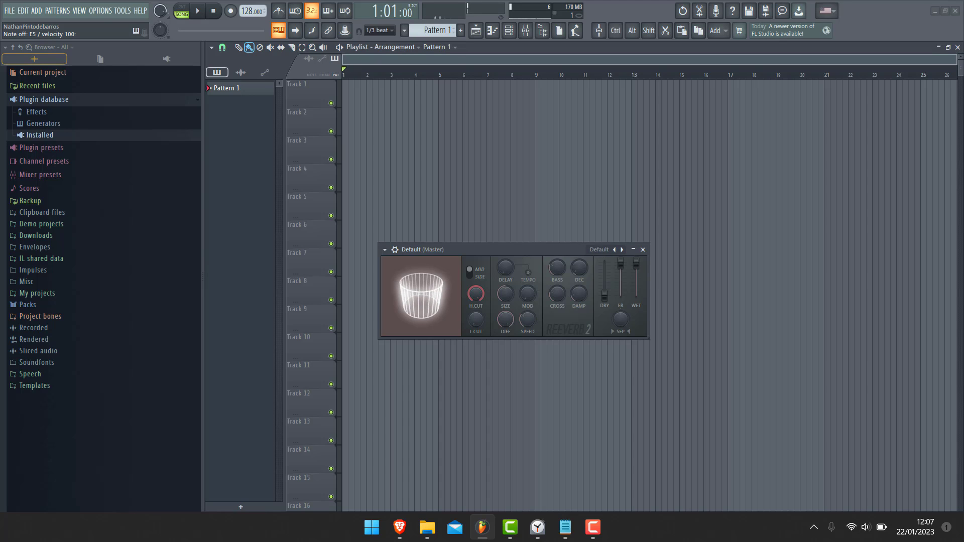
mouse_move(476, 295)
mouse_down()
mouse_move(475, 326)
mouse_move(476, 294)
mouse_up()
key(c)
key(c)
key(c)
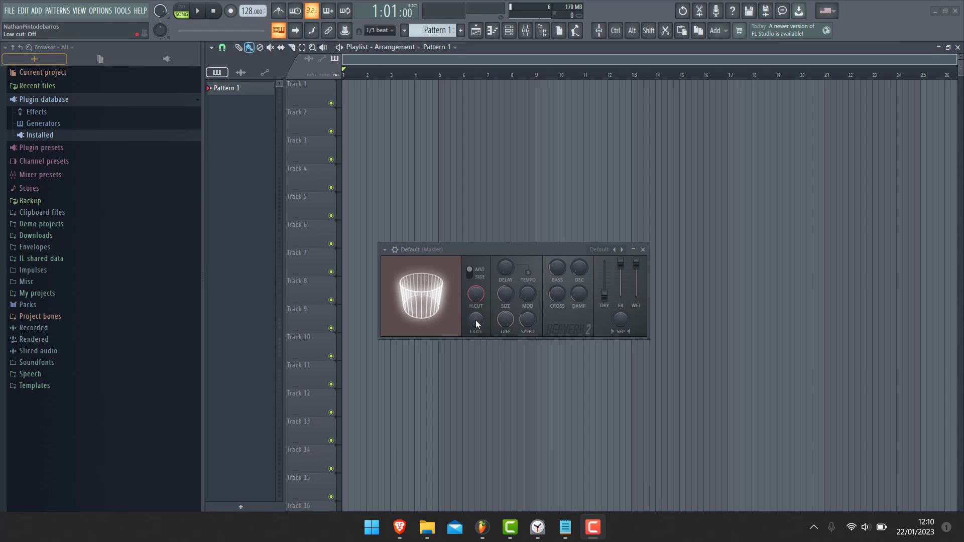
mouse_move(475, 320)
mouse_down()
mouse_move(475, 287)
mouse_move(475, 320)
mouse_up()
key(c)
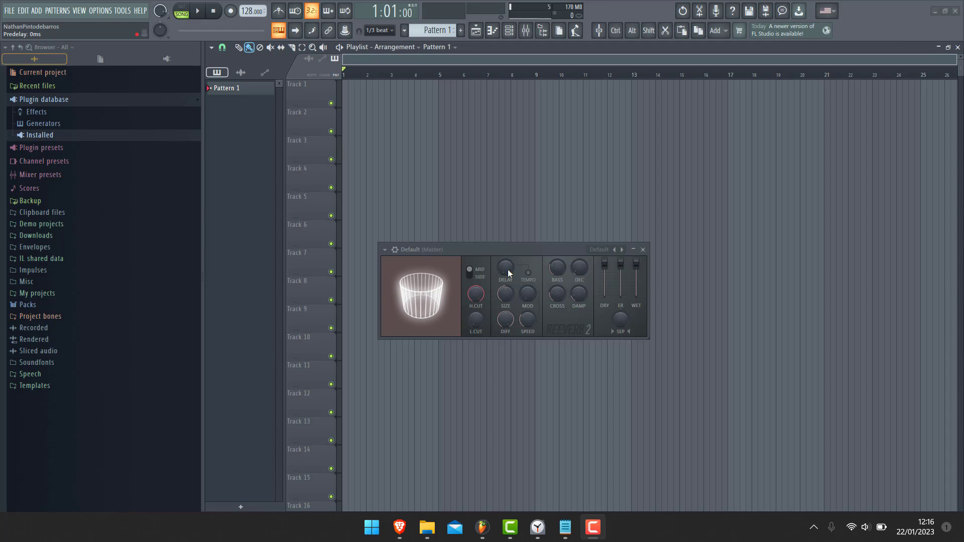
Raise the reverb's predelay to 1000 ms and play test notes to hear the delayed reverb.
click(508, 269)
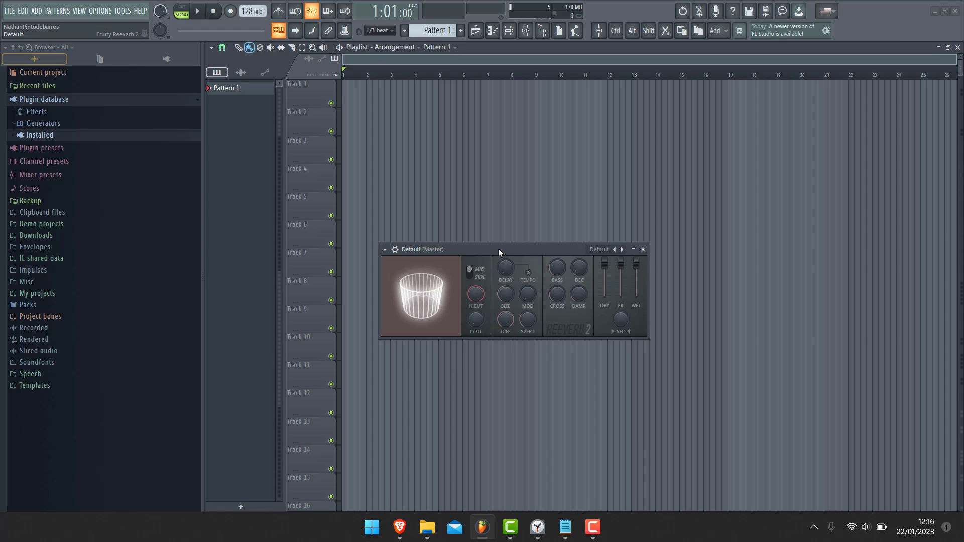
key(e)
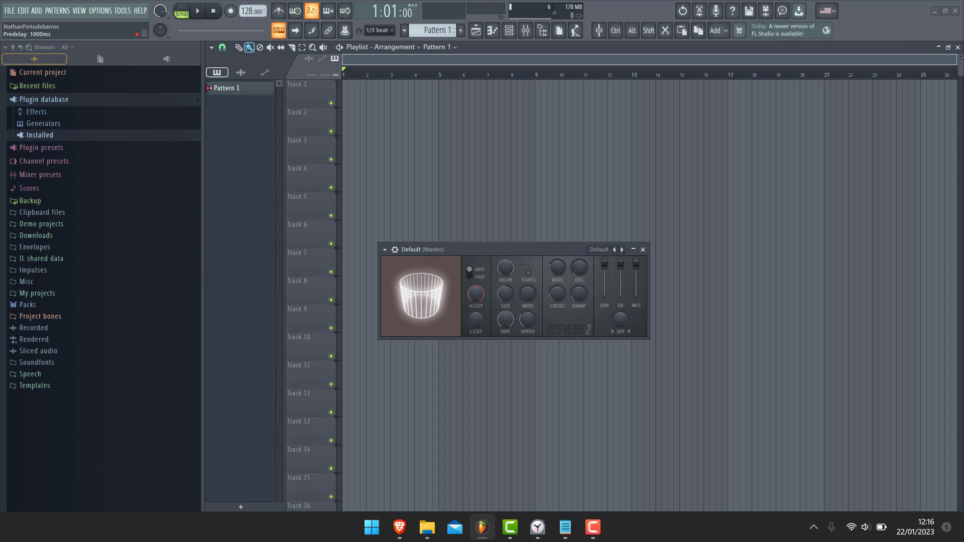
key(c)
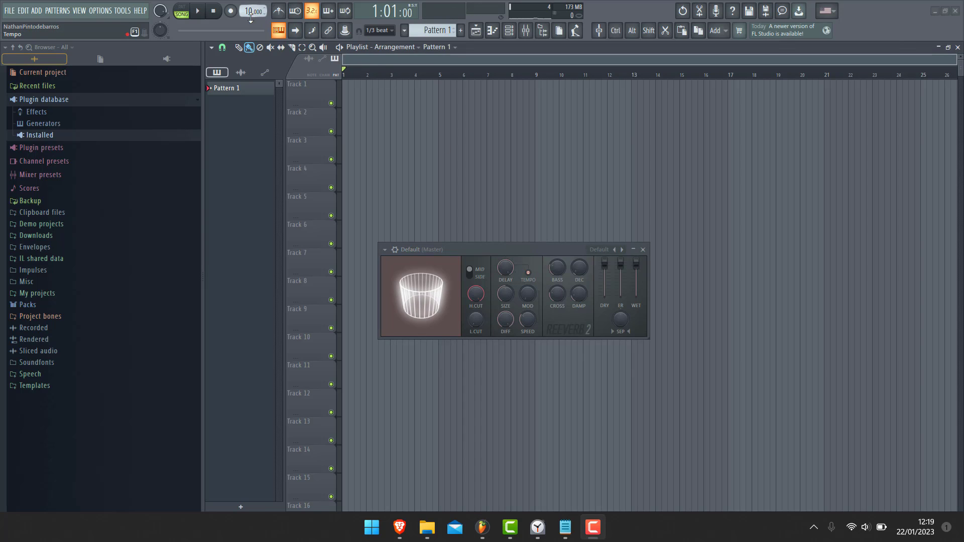
Vary the project tempo through 490 and 138 up to 522 BPM, playing test notes to hear the tempo-synced predelay.
drag(258, 11, 258, 6)
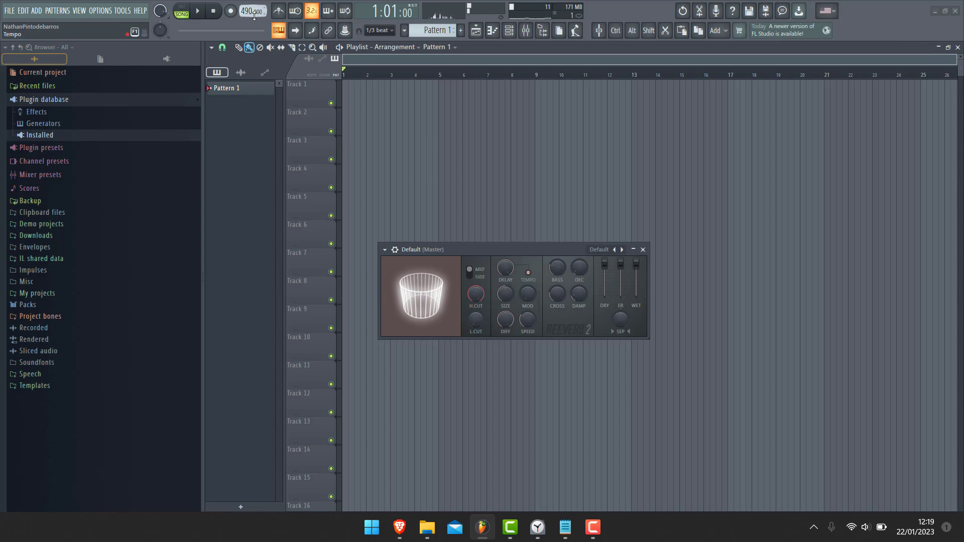
drag(248, 11, 248, 167)
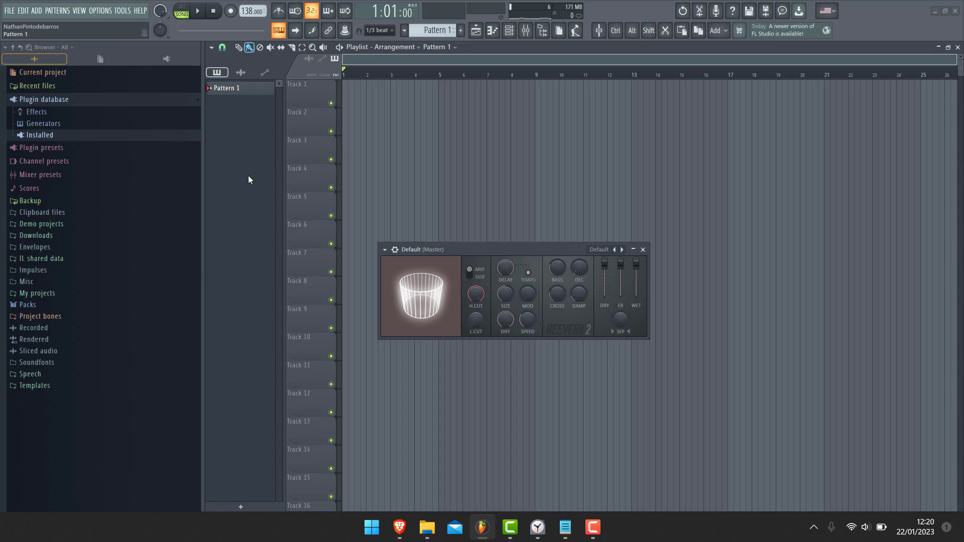
key(e)
key(e)
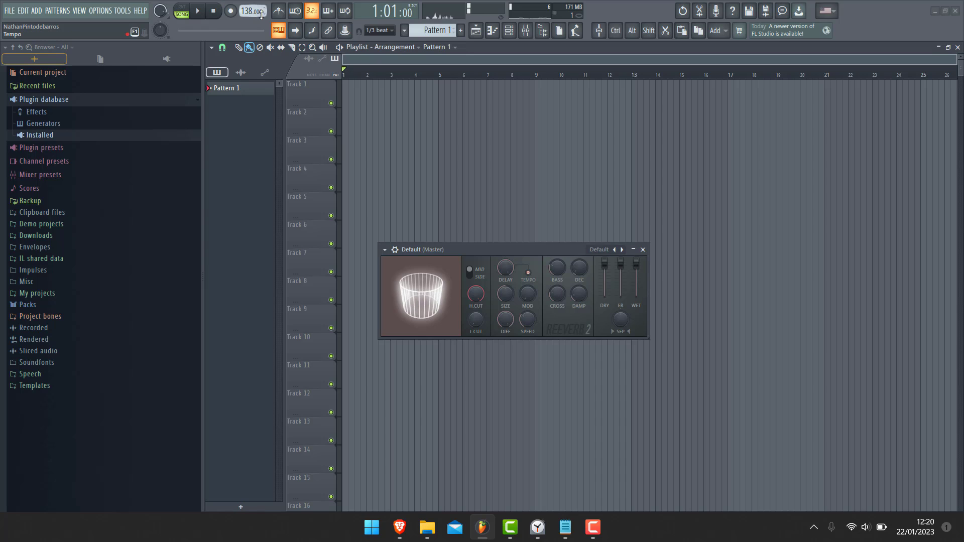
key(e)
mouse_move(249, 11)
mouse_down()
mouse_move(249, 0)
mouse_move(252, 9)
mouse_up()
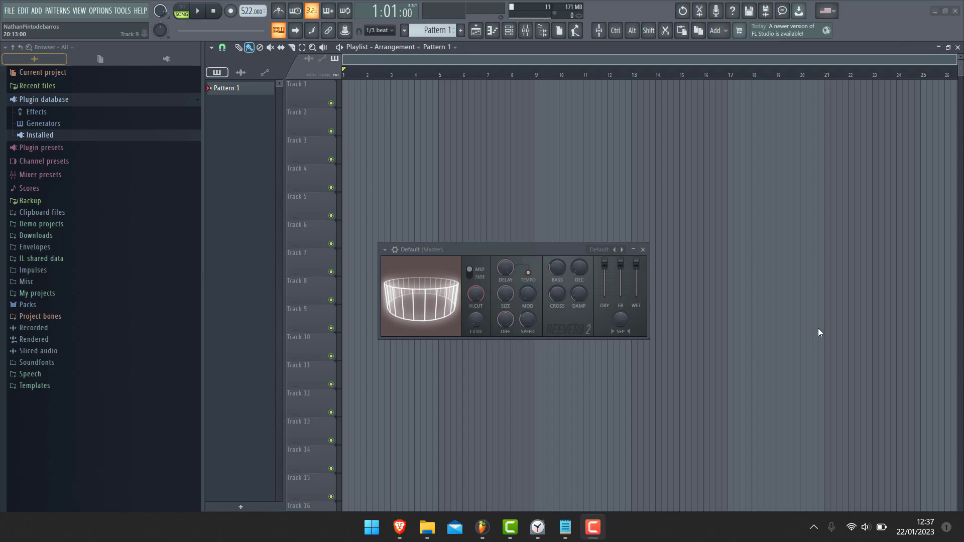
Lower the reverb's room size to 1 and raise it to 100.
mouse_move(506, 293)
mouse_down()
mouse_move(505, 312)
mouse_move(505, 246)
mouse_move(505, 299)
mouse_up()
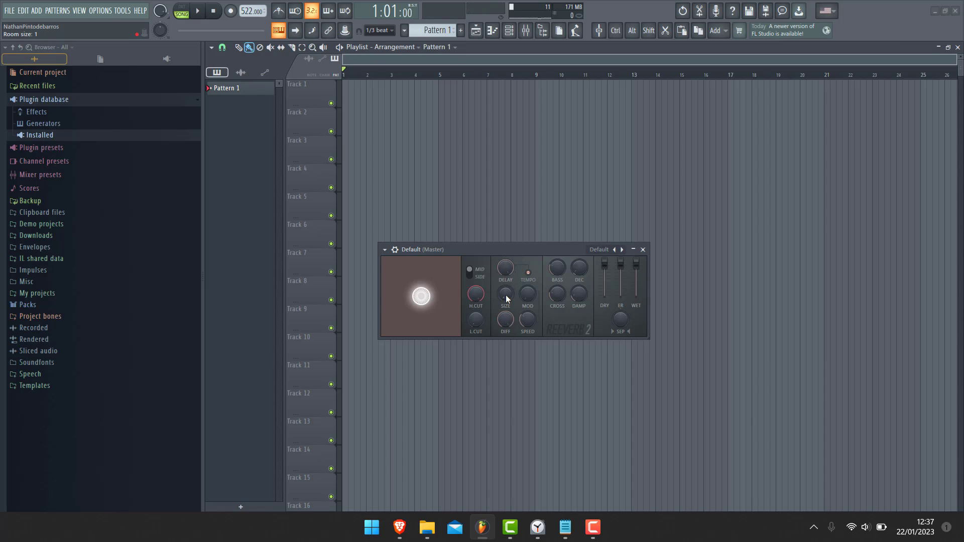
drag(505, 295, 505, 241)
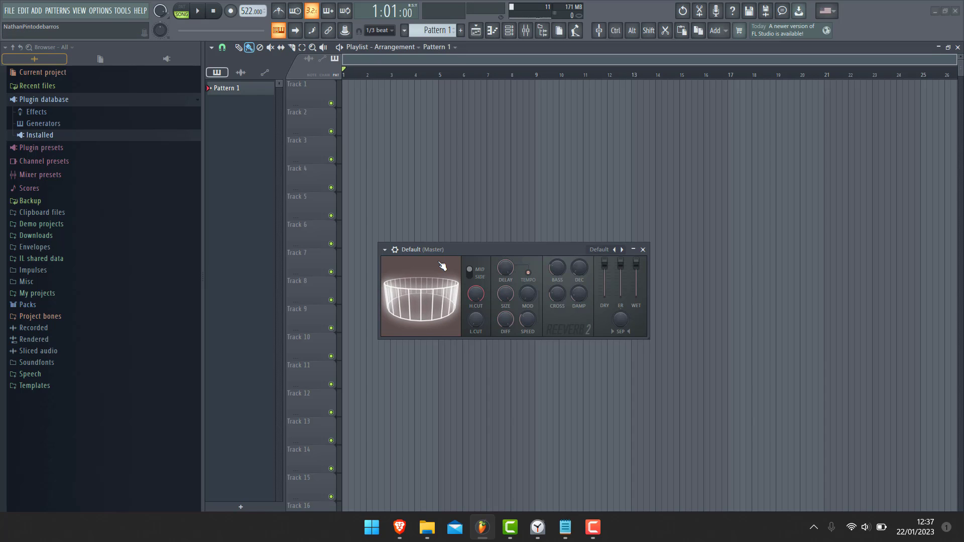
Move the reverb window higher over the playlist and adjust its modulation depth.
drag(461, 249, 450, 202)
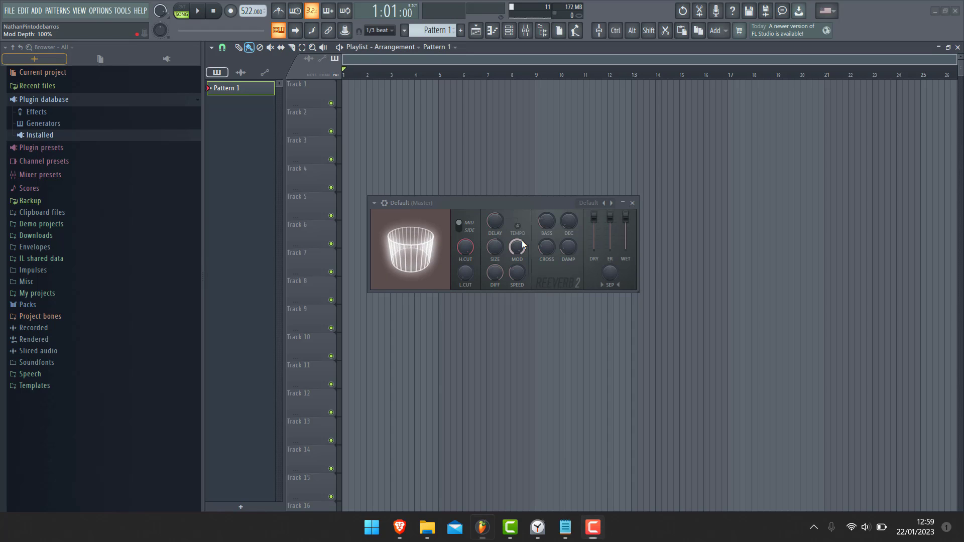
mouse_move(522, 240)
mouse_down()
mouse_move(523, 289)
mouse_move(522, 241)
mouse_up()
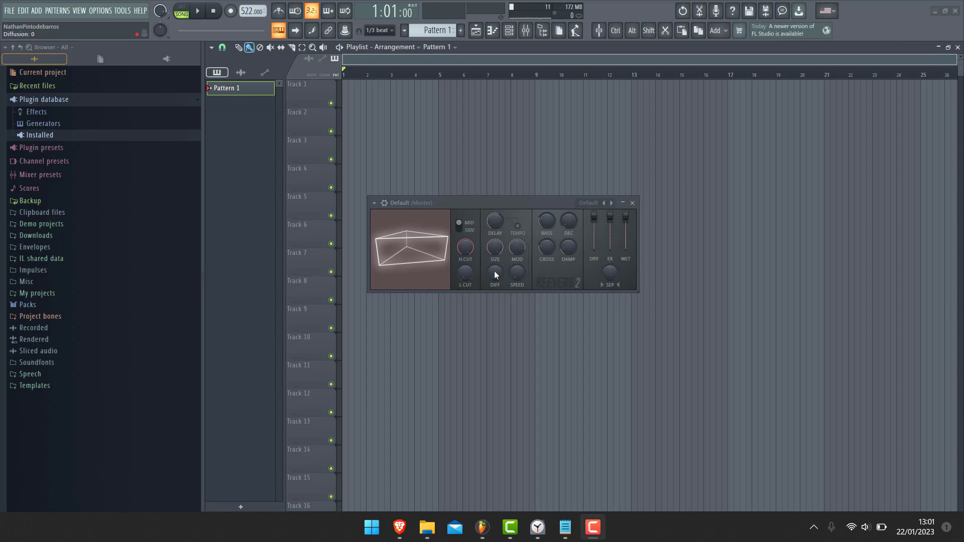
Compare low and high diffusion, starting from 0, with the room size at 100, and play a test note.
click(495, 272)
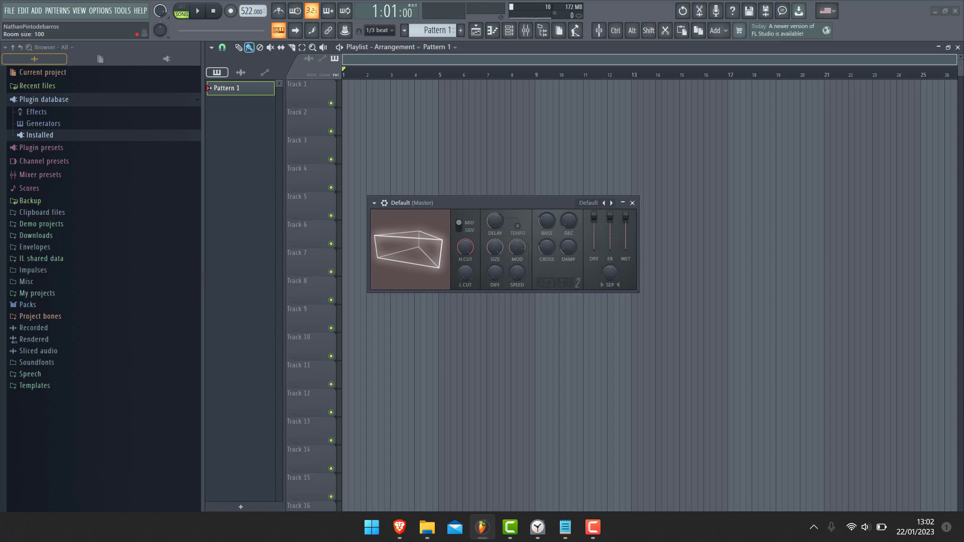
drag(495, 273, 495, 246)
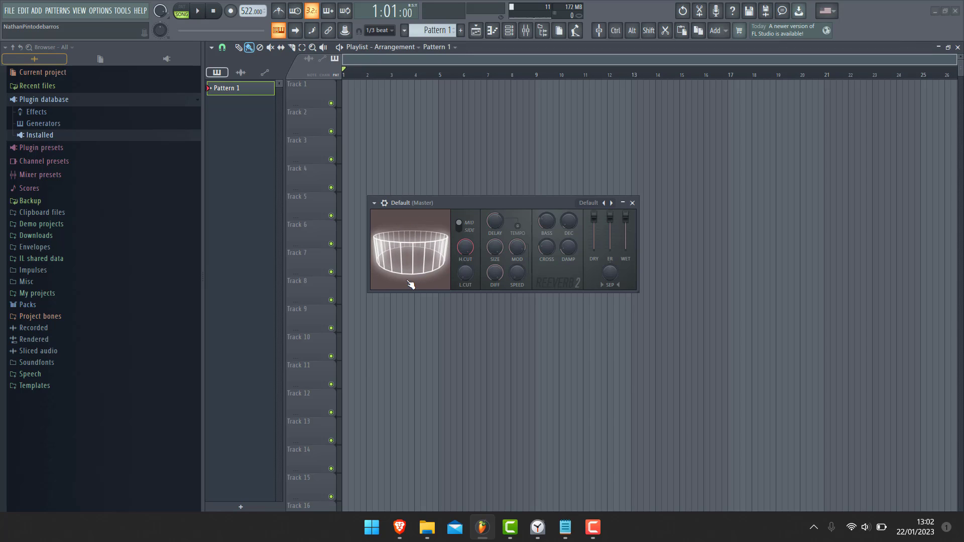
key(c)
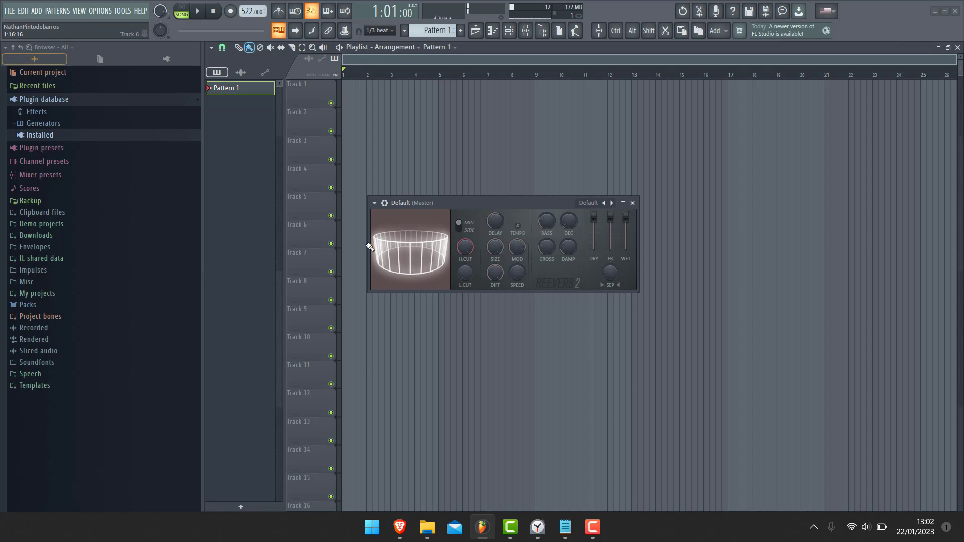
drag(495, 276, 495, 302)
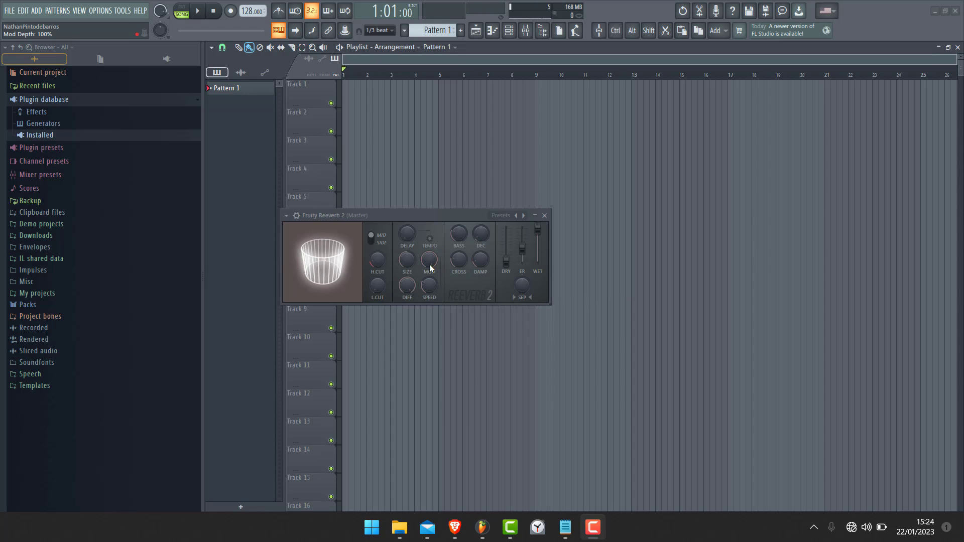
Lower the modulation depth to 0%, play a test note, raise the depth again and vary the modulation speed.
drag(431, 259, 431, 322)
key(e)
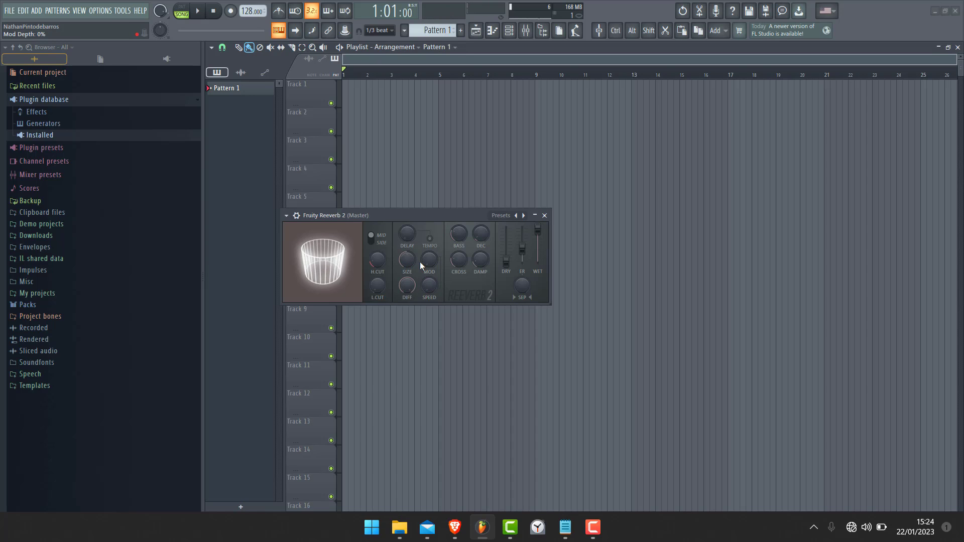
drag(420, 261, 420, 231)
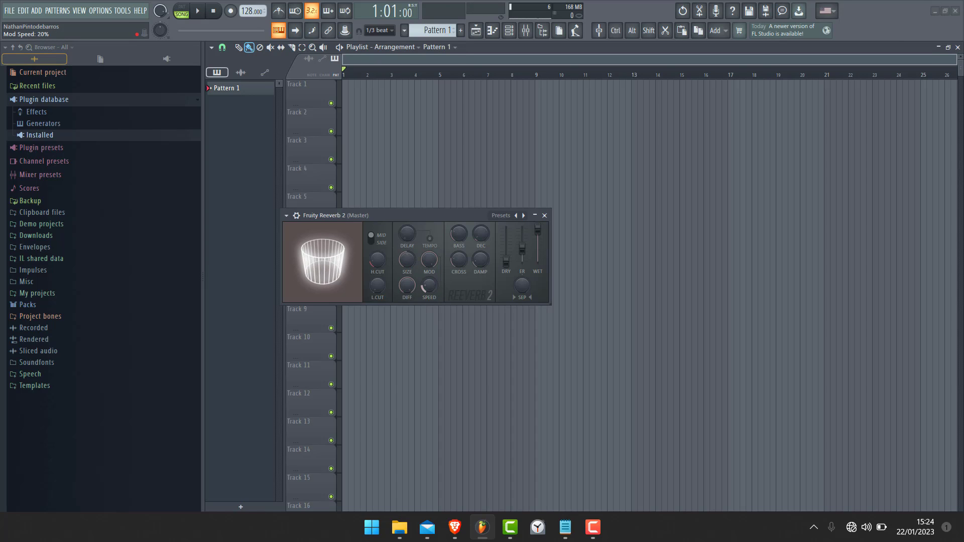
drag(425, 286, 425, 284)
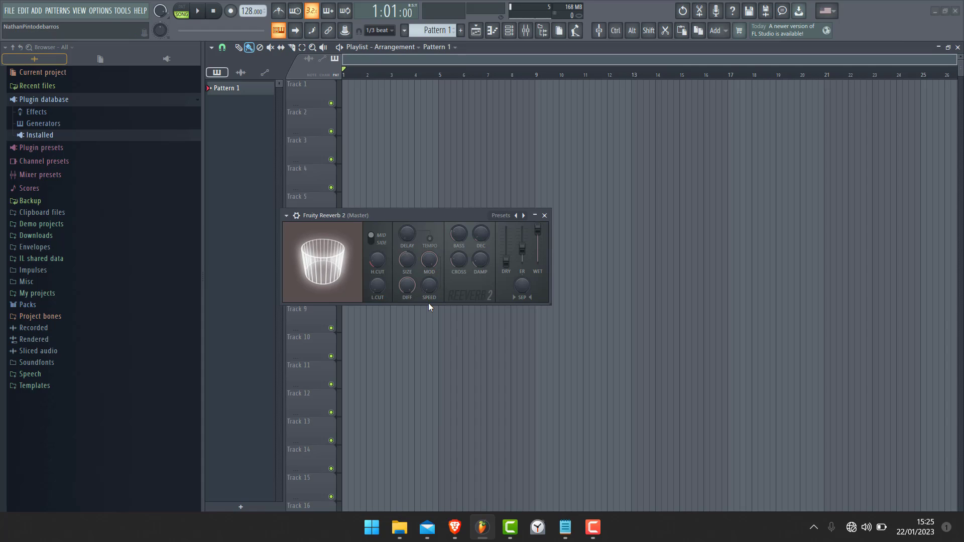
drag(428, 303, 429, 283)
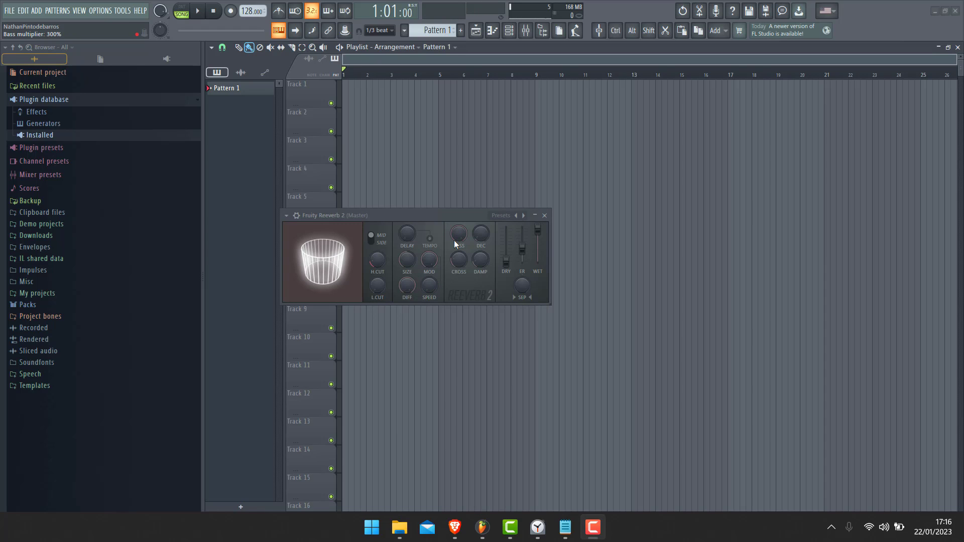
Audition the bass multiplier at 300%, lower it and play a test note.
click(454, 241)
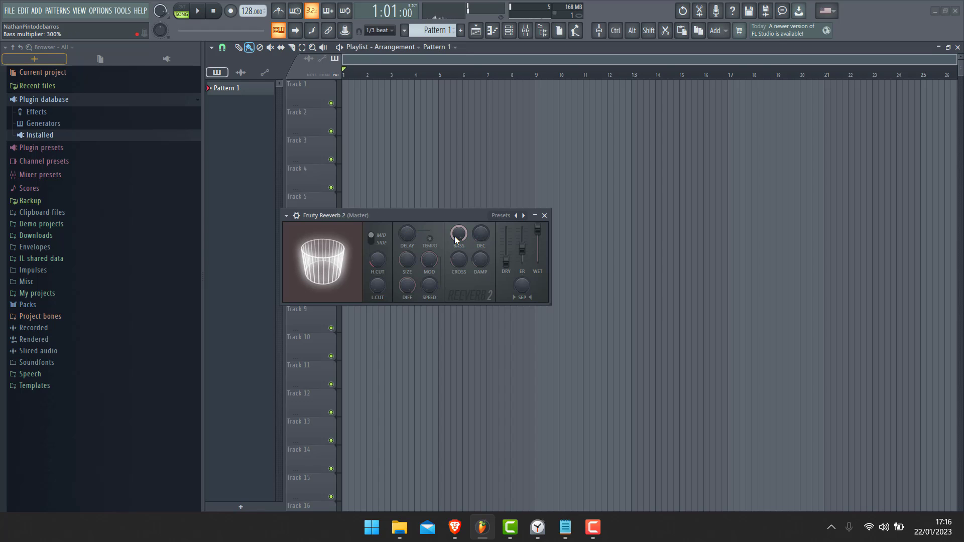
drag(454, 236, 455, 312)
key(c)
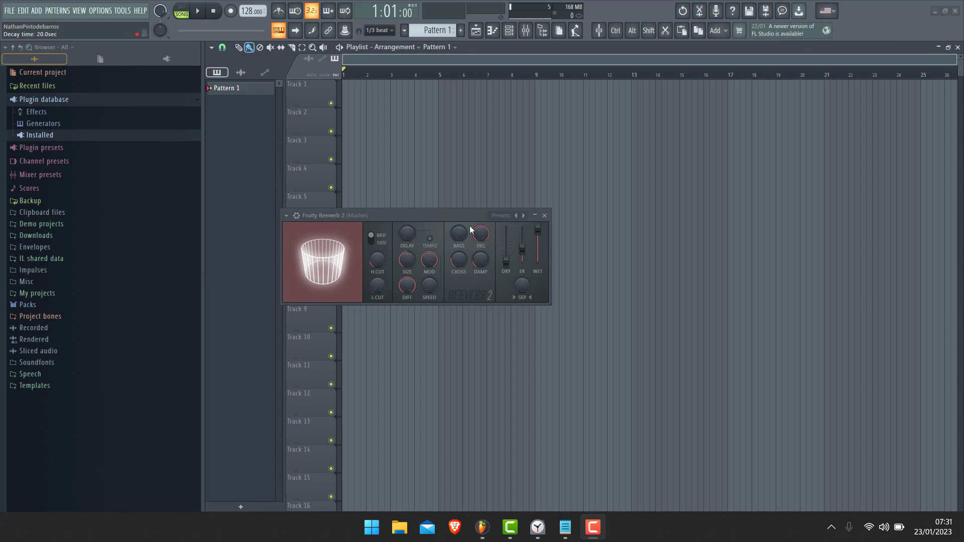
Compare short and long decay times up to 20.0 sec, playing a test note at different settings.
drag(480, 233, 480, 307)
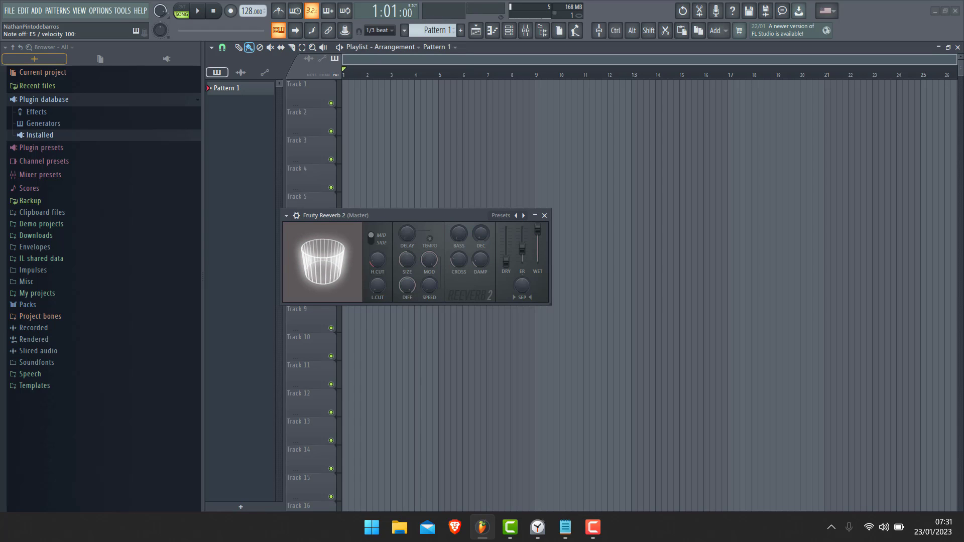
drag(480, 234, 481, 201)
key(e)
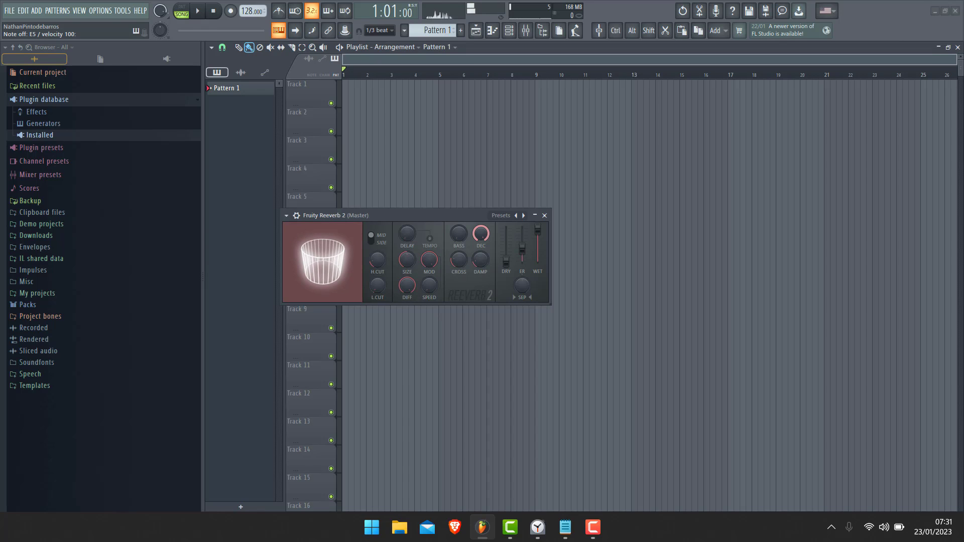
drag(480, 233, 480, 249)
key(e)
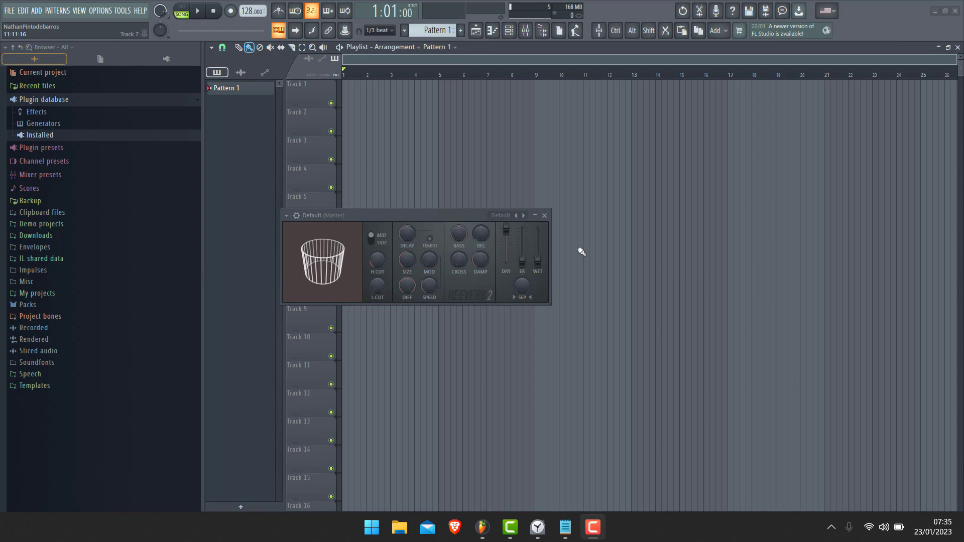
Compare a high dry level with a dry level of 0%, playing a test note at each setting.
click(507, 232)
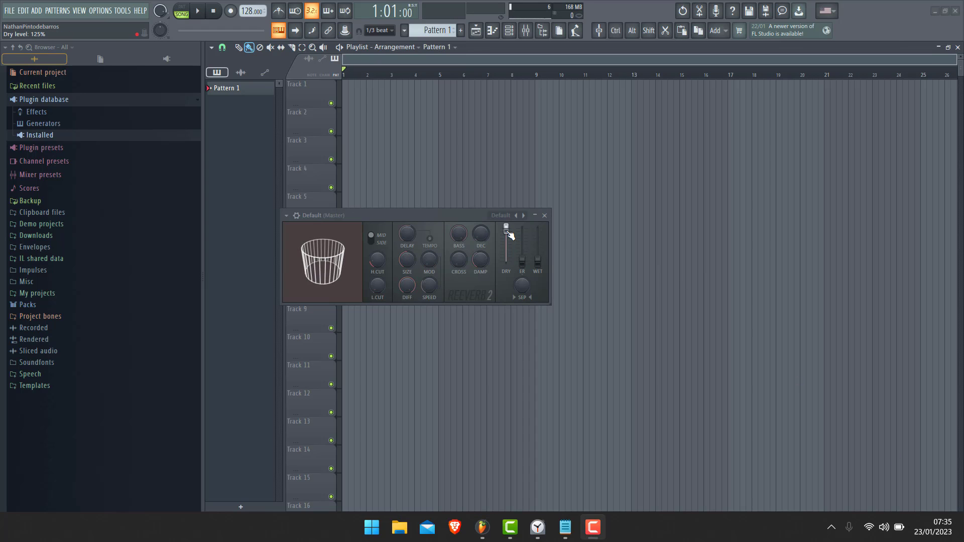
key(e)
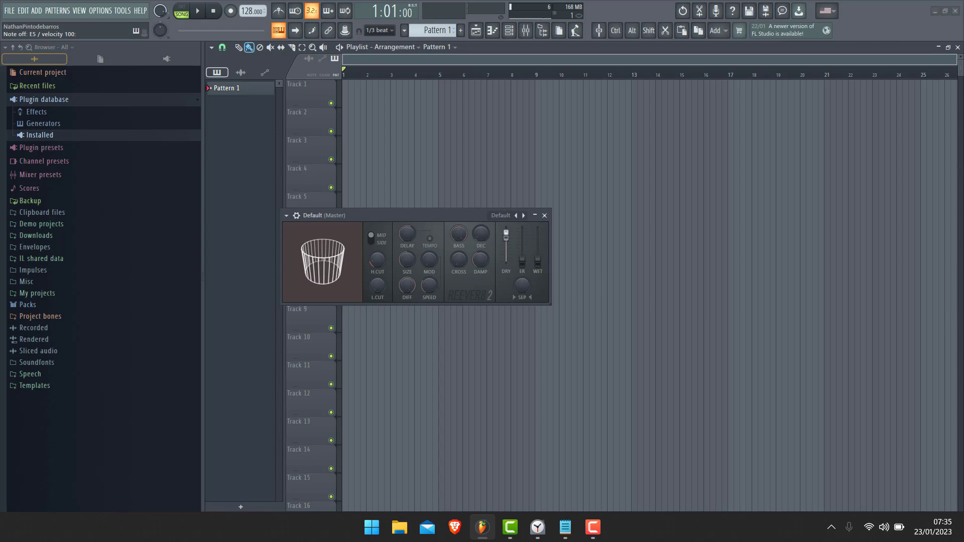
drag(506, 233, 507, 261)
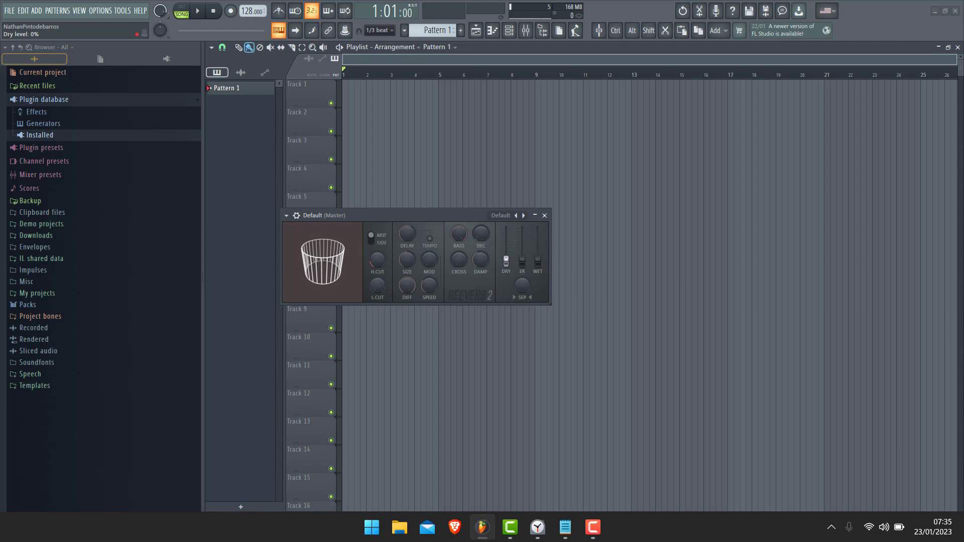
key(e)
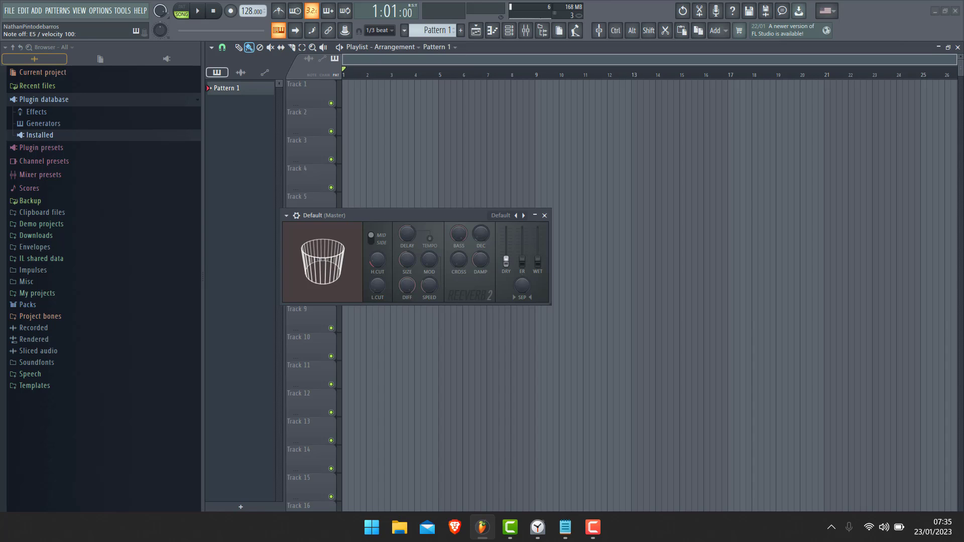
Compare the wet level at maximum with no dry signal against a high dry level with the wet level at minimum.
drag(538, 261, 537, 229)
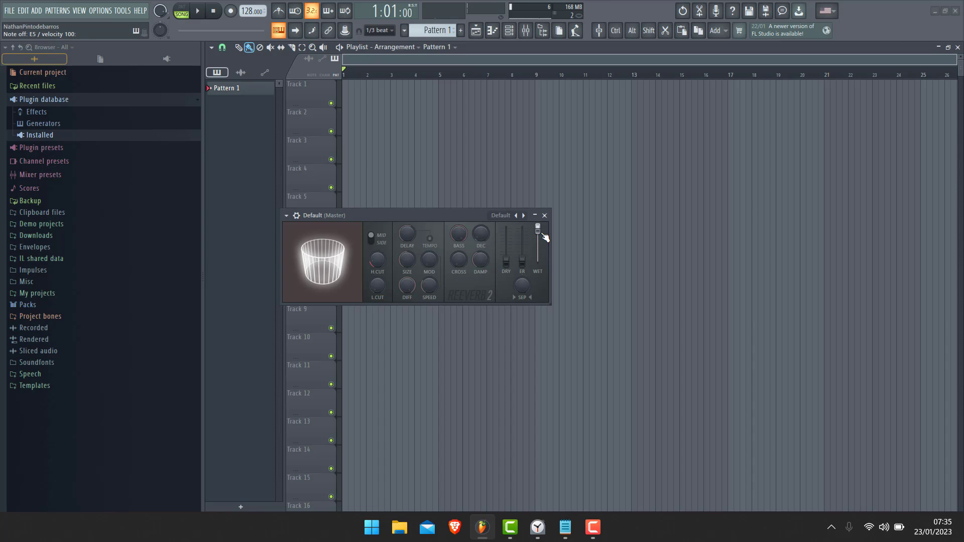
drag(506, 261, 538, 261)
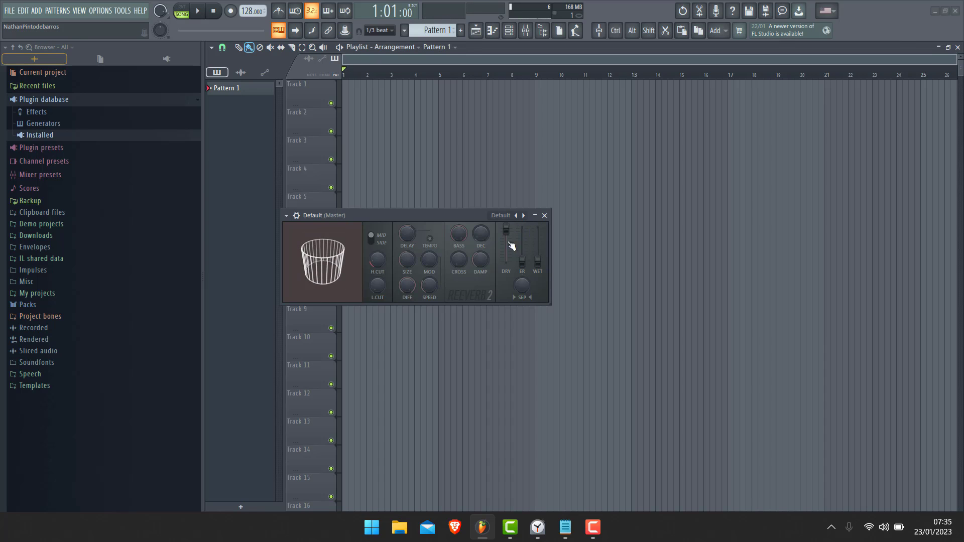
mouse_move(506, 229)
mouse_down()
mouse_move(506, 253)
mouse_move(506, 229)
mouse_up()
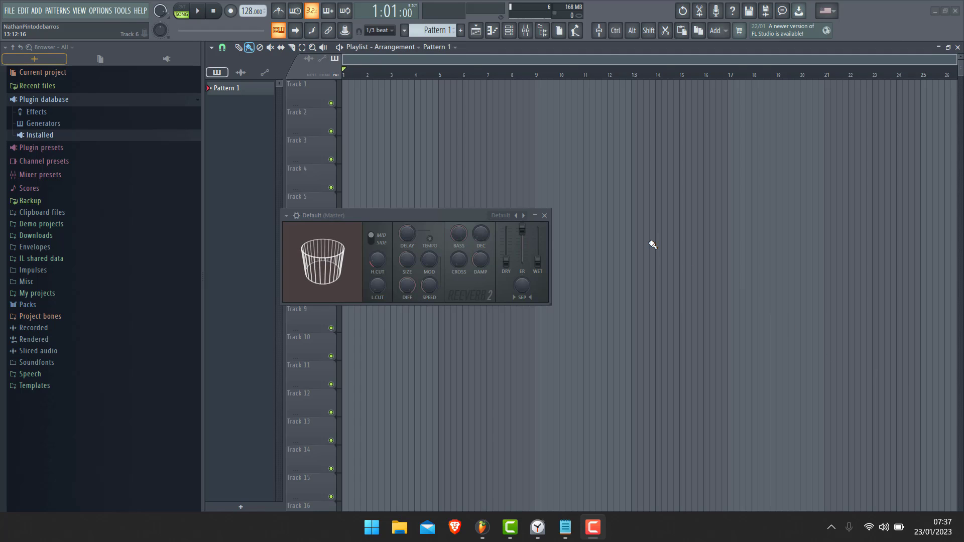
Audition the early reflections level at maximum and minimum, playing test notes with the dry and wet levels at minimum.
click(524, 228)
key(c)
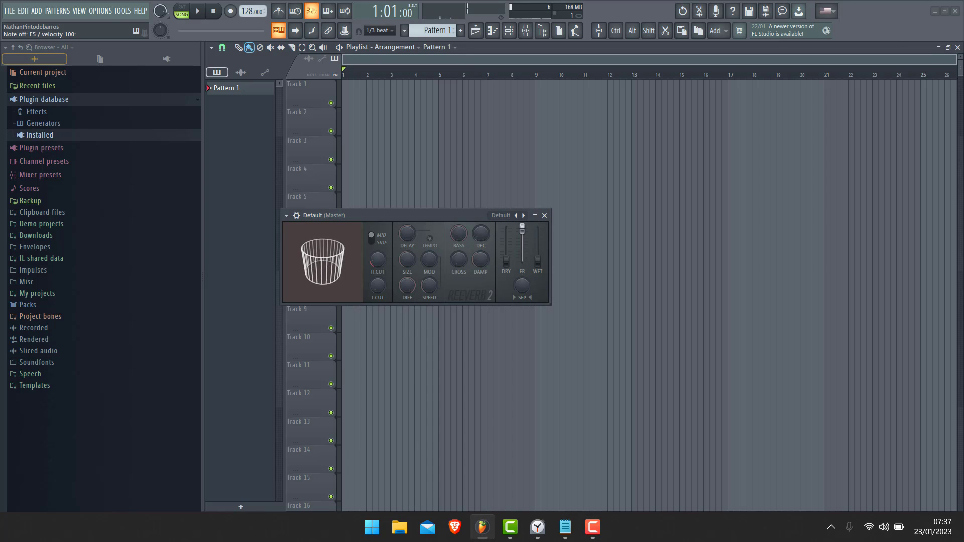
drag(522, 228, 523, 261)
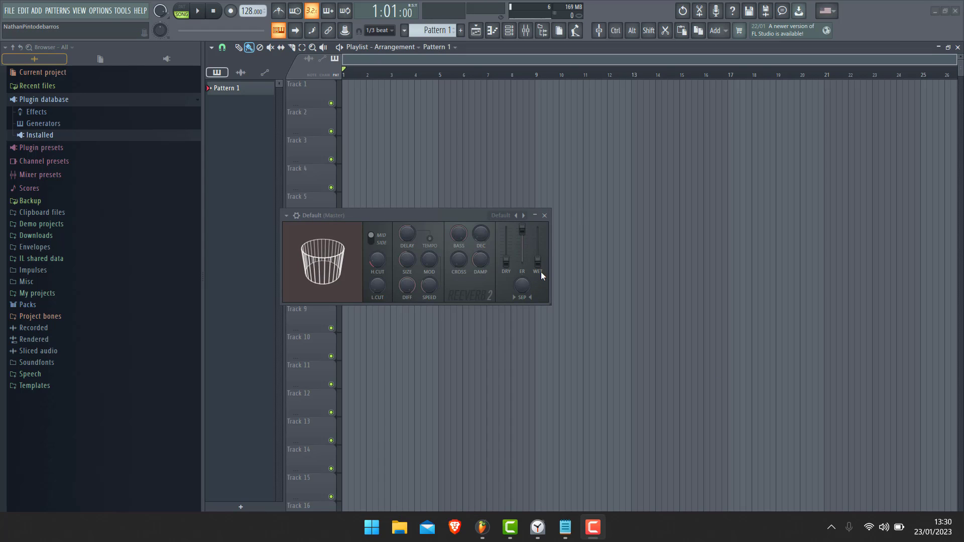
click(541, 266)
key(e)
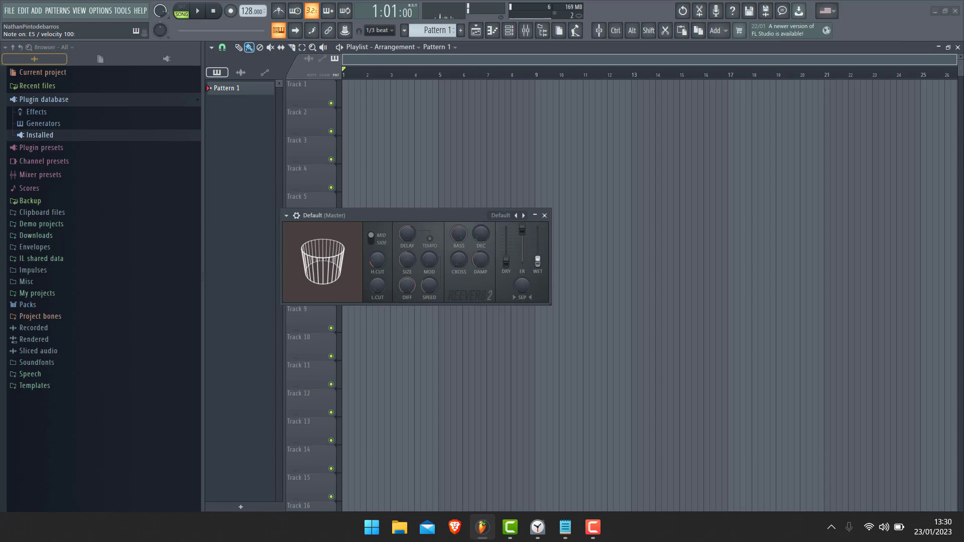
Lower the early reflections level to its minimum and raise the wet level to its maximum.
drag(525, 231, 526, 265)
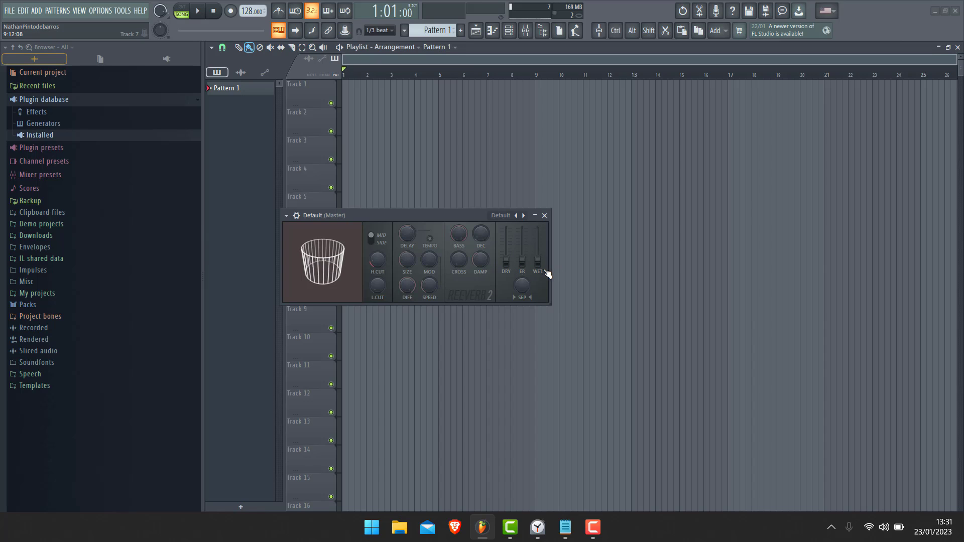
drag(537, 260, 538, 227)
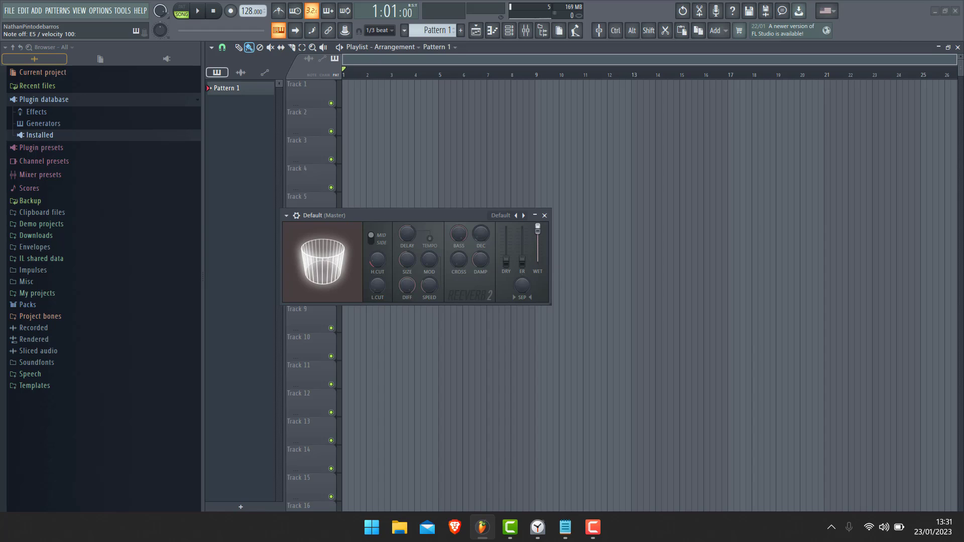